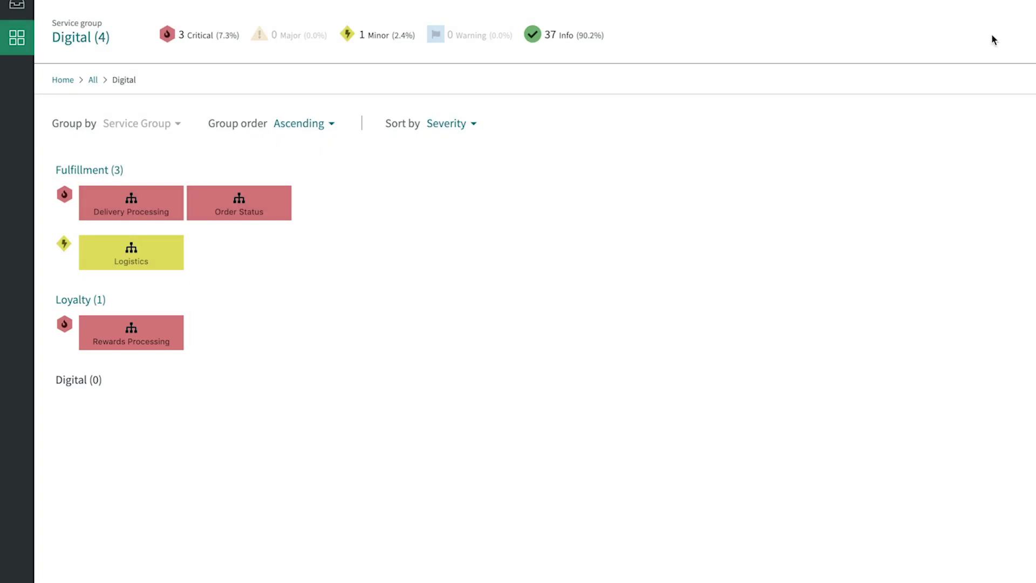
- From the Rewards Processing service summary, open top alert Alert0019923 for Lnx1835 disk space
click(156, 329)
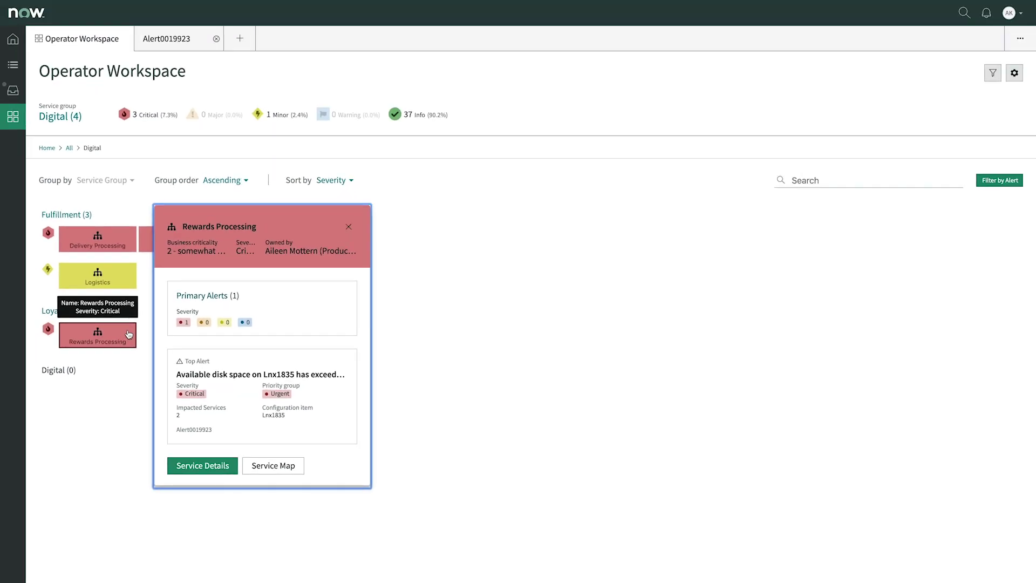
click(220, 354)
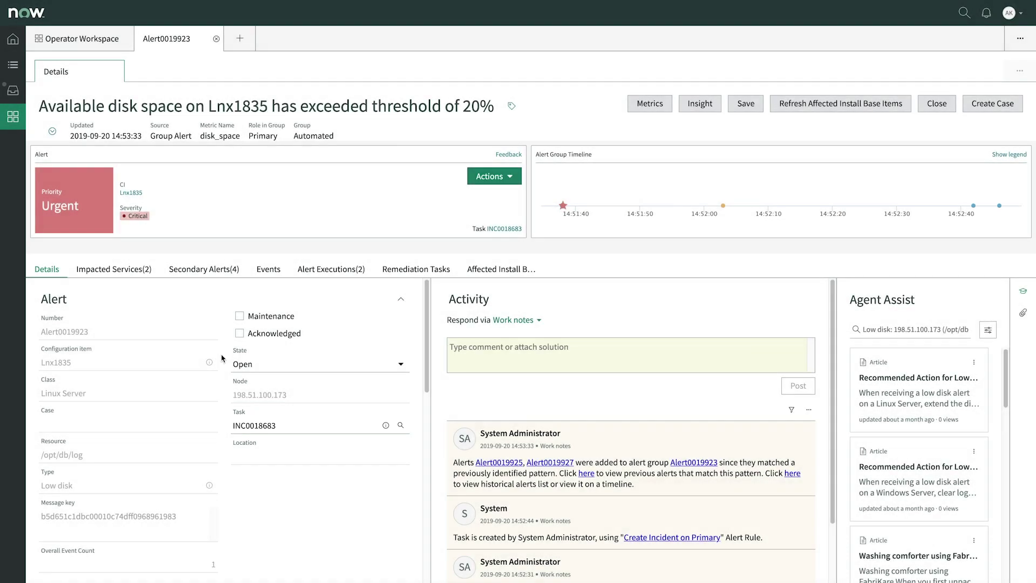
- Refresh the alert's affected install base items, review Boxeo and Avid Corporation, and begin a case
click(821, 106)
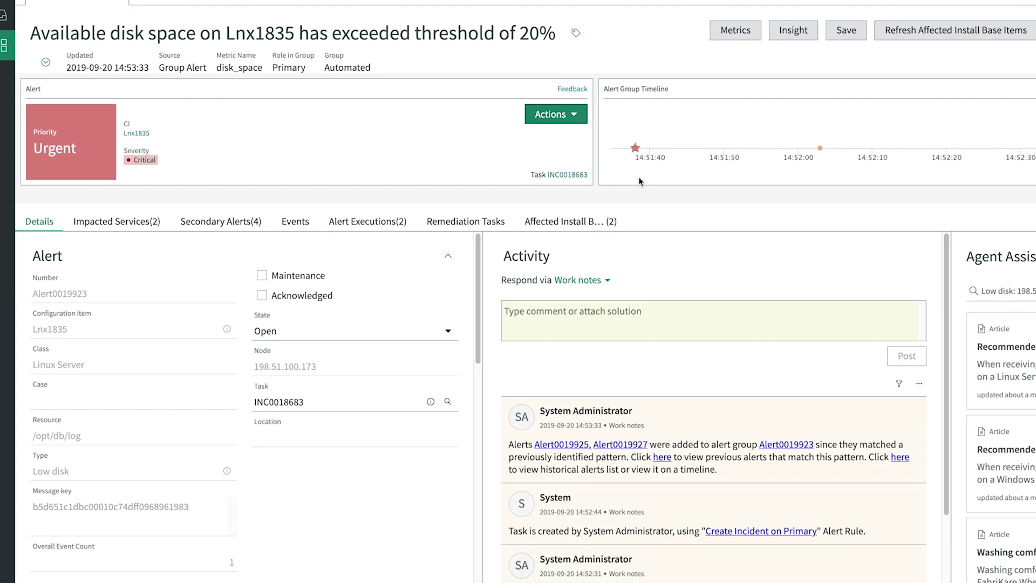
click(501, 270)
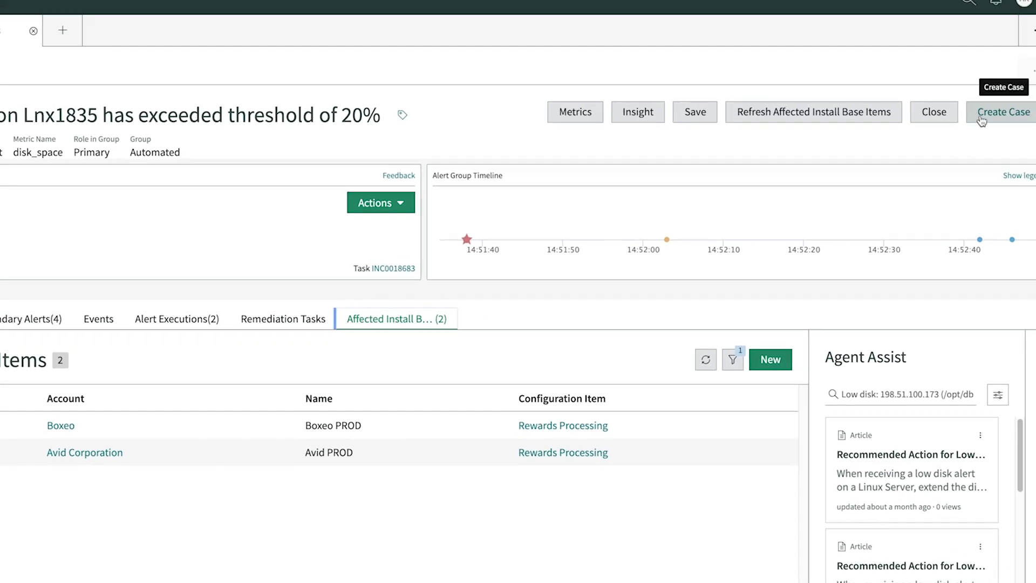
click(939, 108)
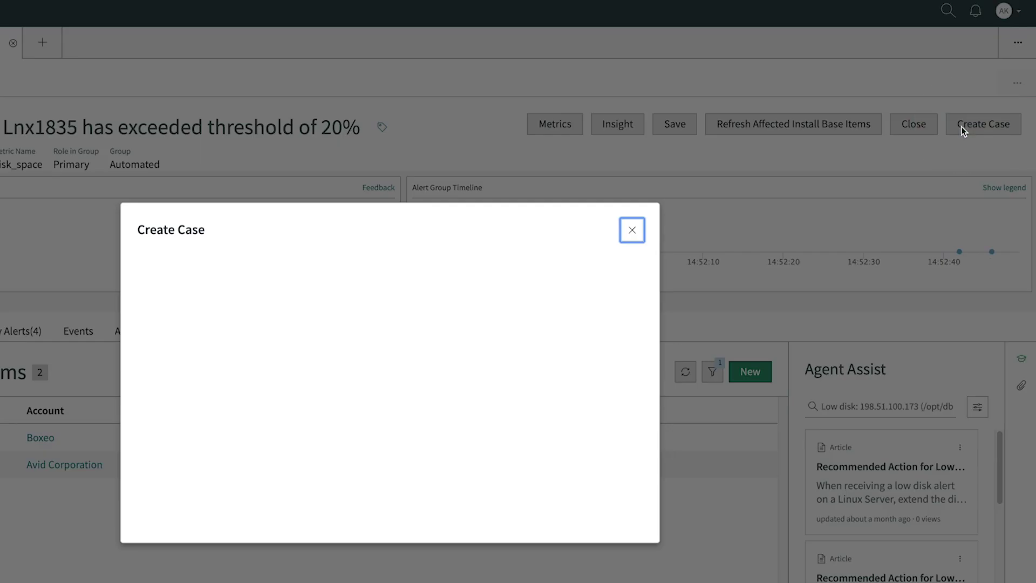
- Submit case 'Proactive Alert: Rewards processing service is slow' with matching description and work note 'Disk space issue'
click(250, 273)
text(Proactive Alert: Rewards processing service is slow)
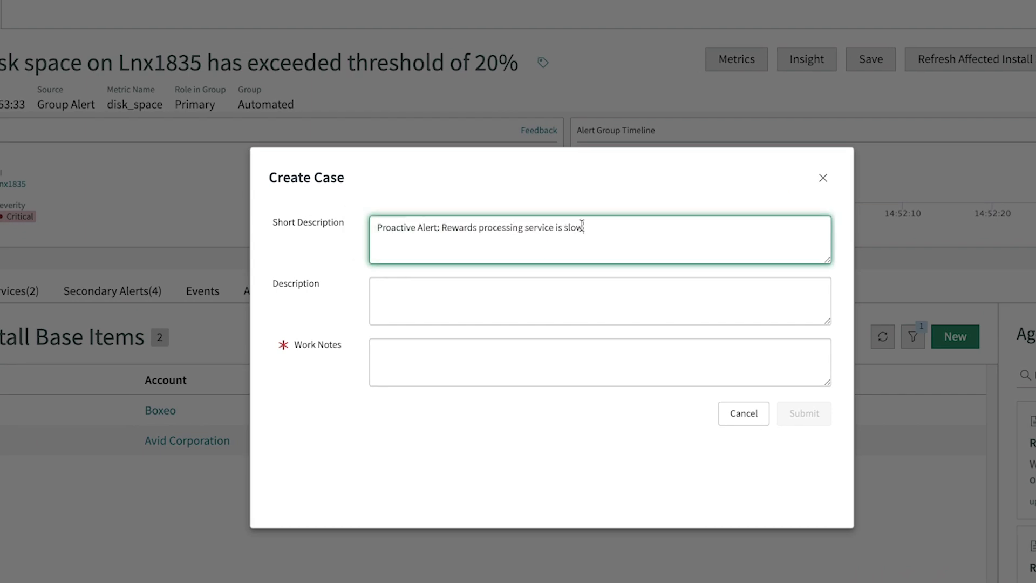
drag(584, 228, 440, 227)
key(ctrl+c)
click(394, 289)
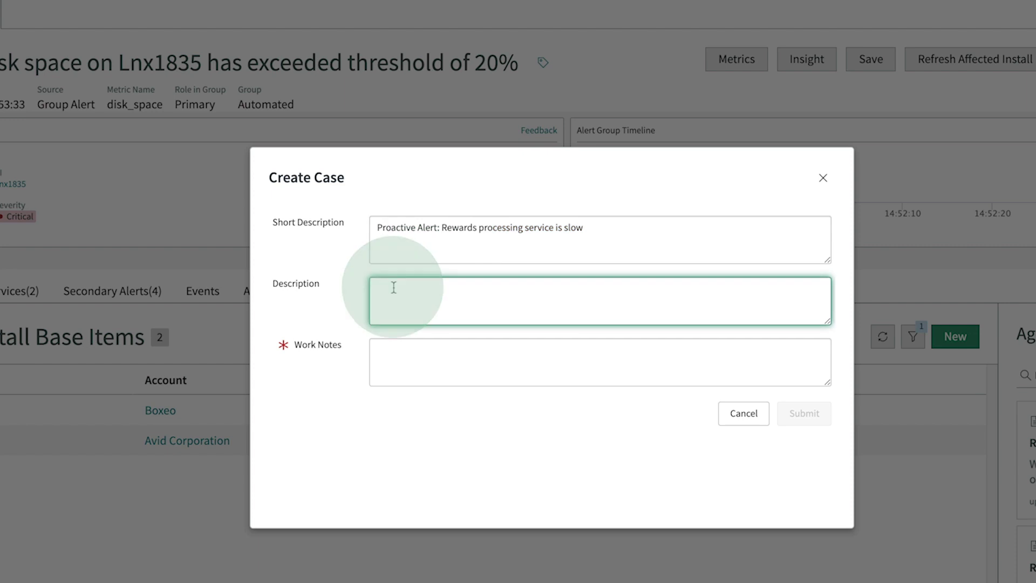
key(ctrl+v)
click(389, 347)
text(Disk space issue)
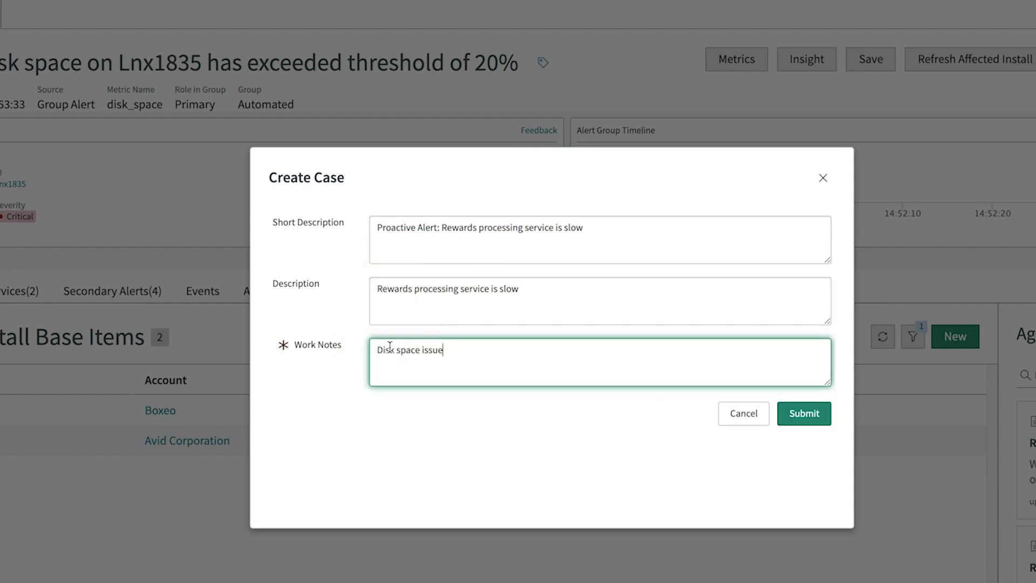
click(792, 415)
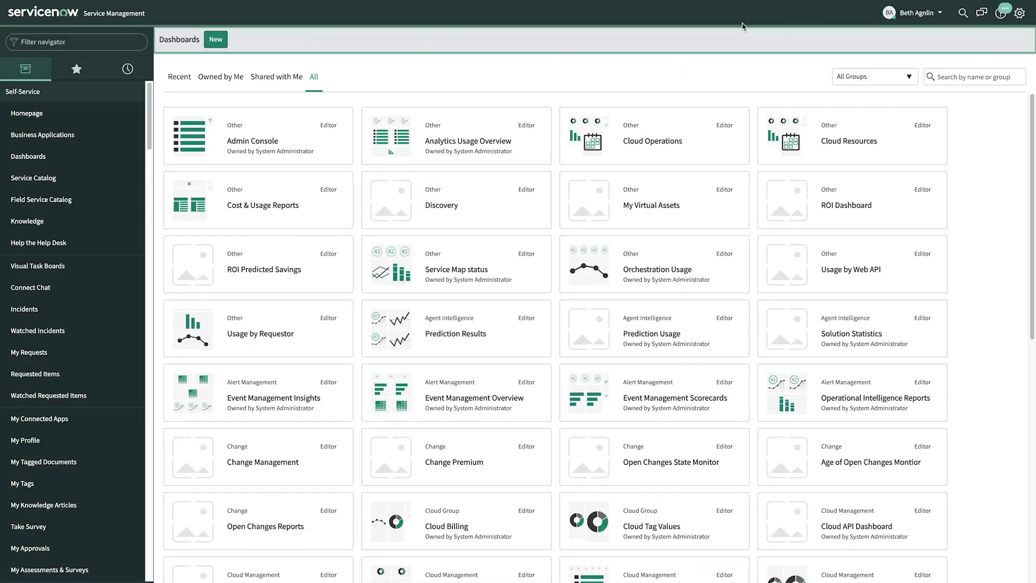
- Open case CS0001034 from the Major Issue Management Candidates list
click(133, 42)
text(major)
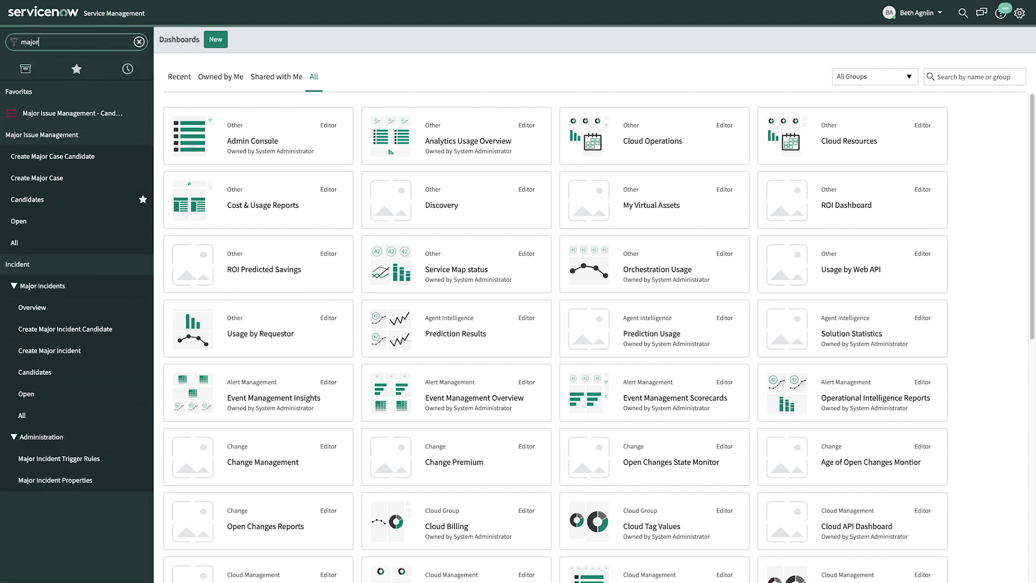
click(64, 198)
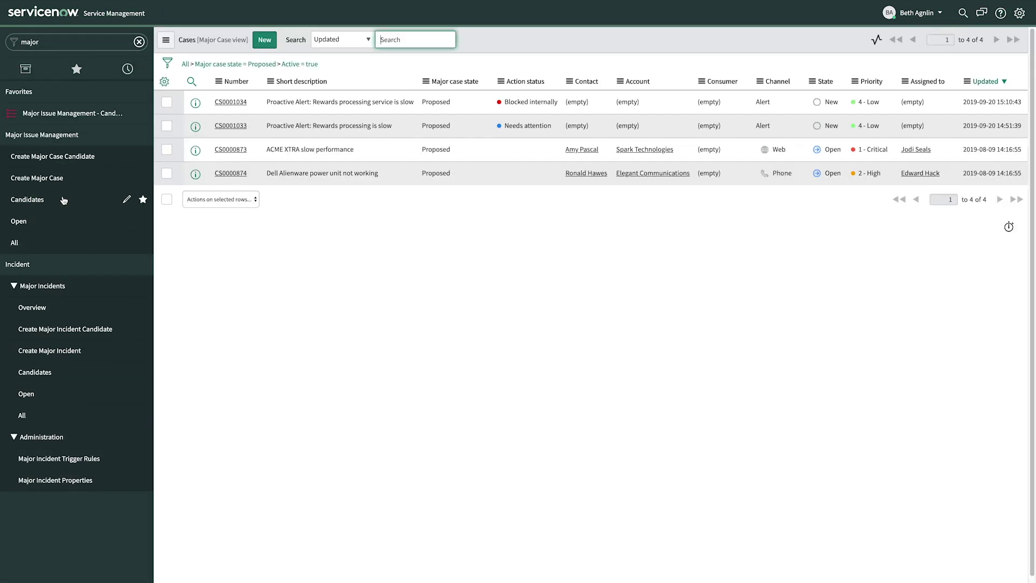
click(230, 103)
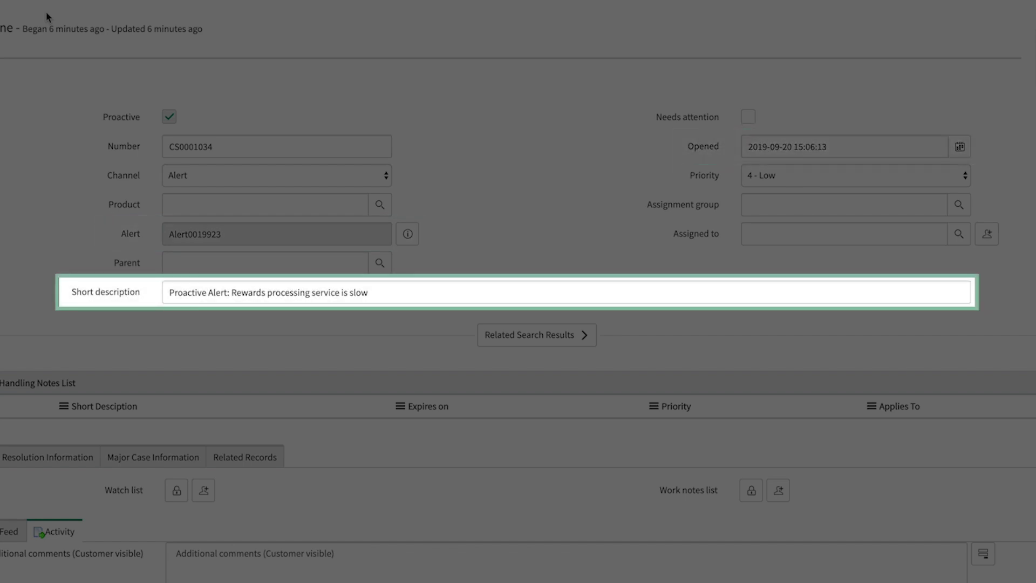
- Review the case activity and show affected install base items Avid PROD and Boxeo PROD
scroll(47, 16, down, 7)
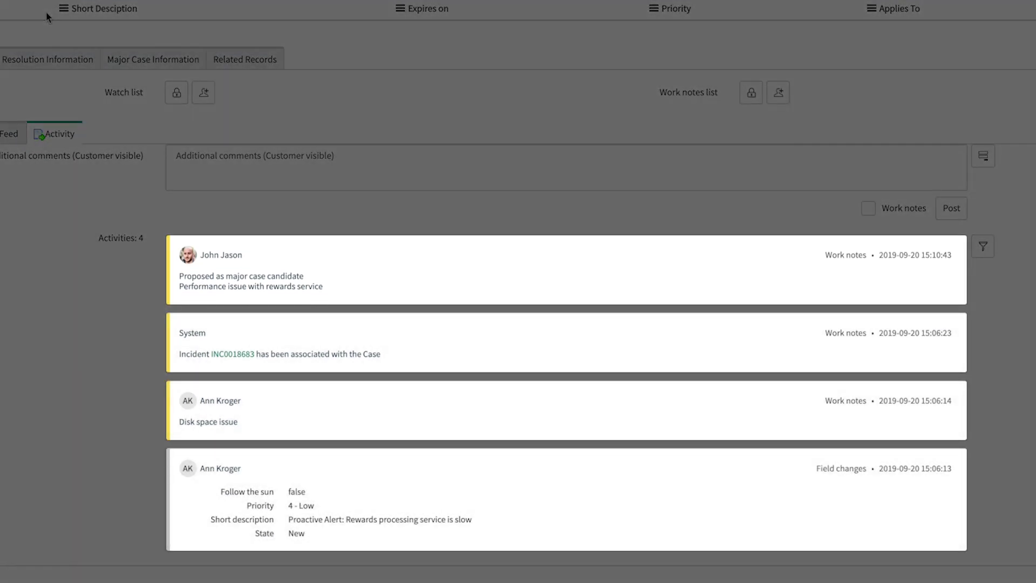
scroll(47, 16, down, 5)
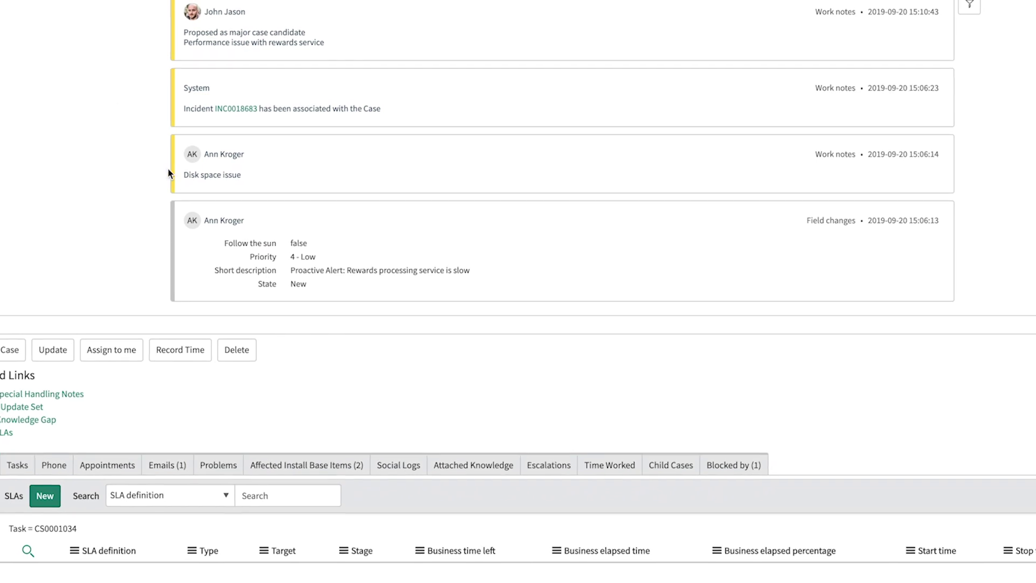
click(282, 464)
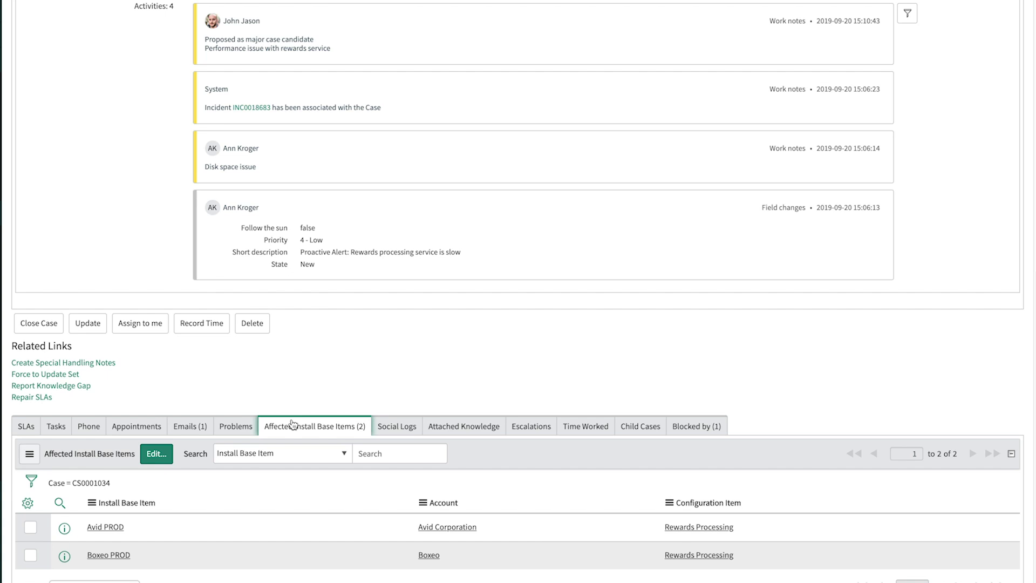
scroll(292, 425, up, 10)
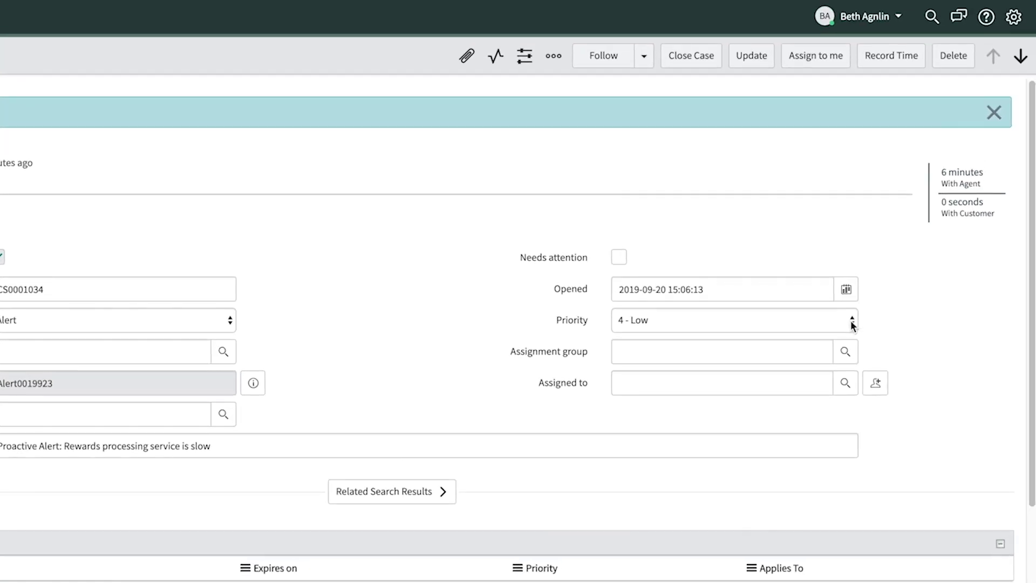
- Raise the case priority and save CS0001034
click(891, 163)
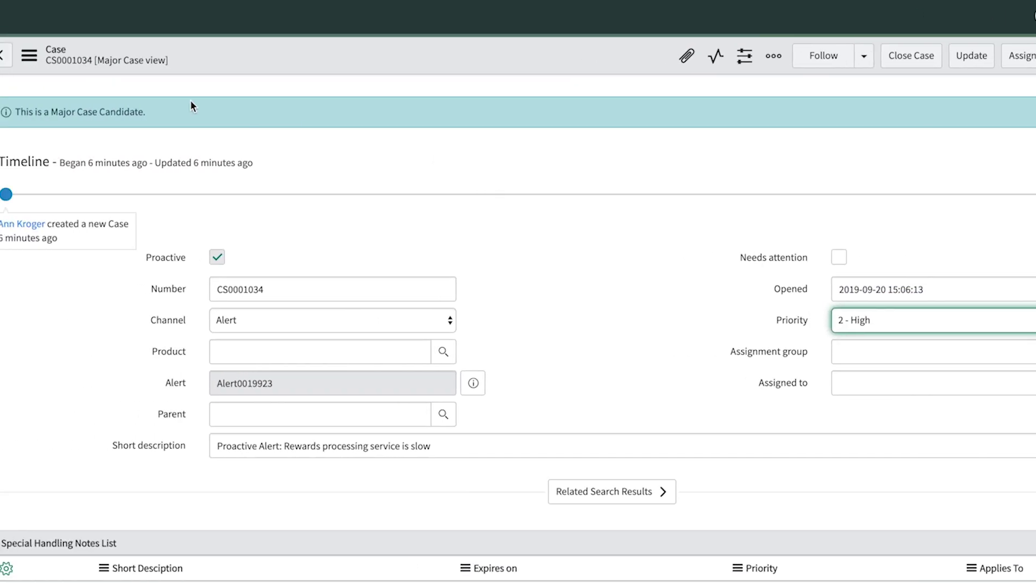
click(153, 54)
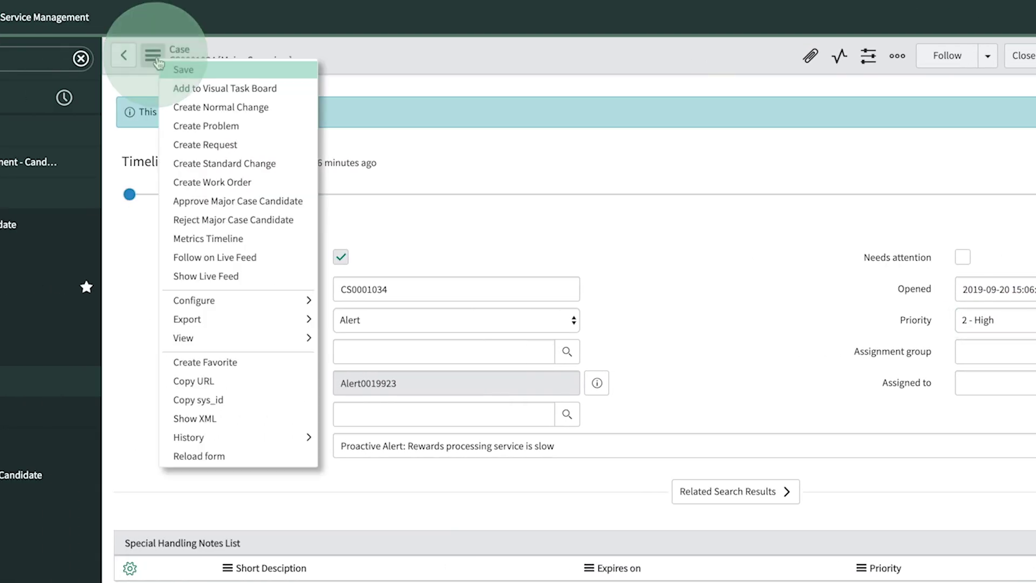
click(178, 69)
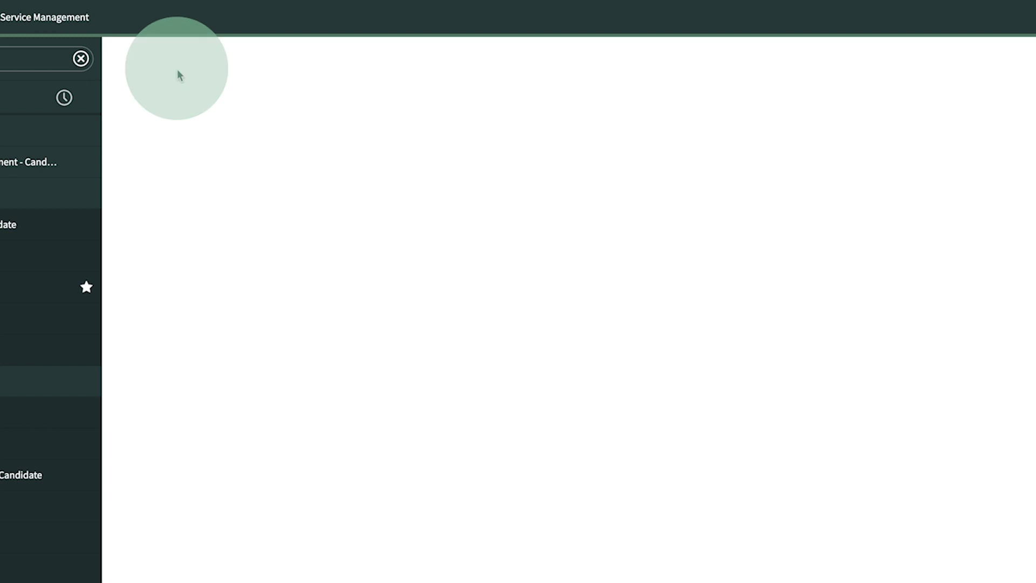
- Approve CS0001034 as a major case candidate
click(152, 57)
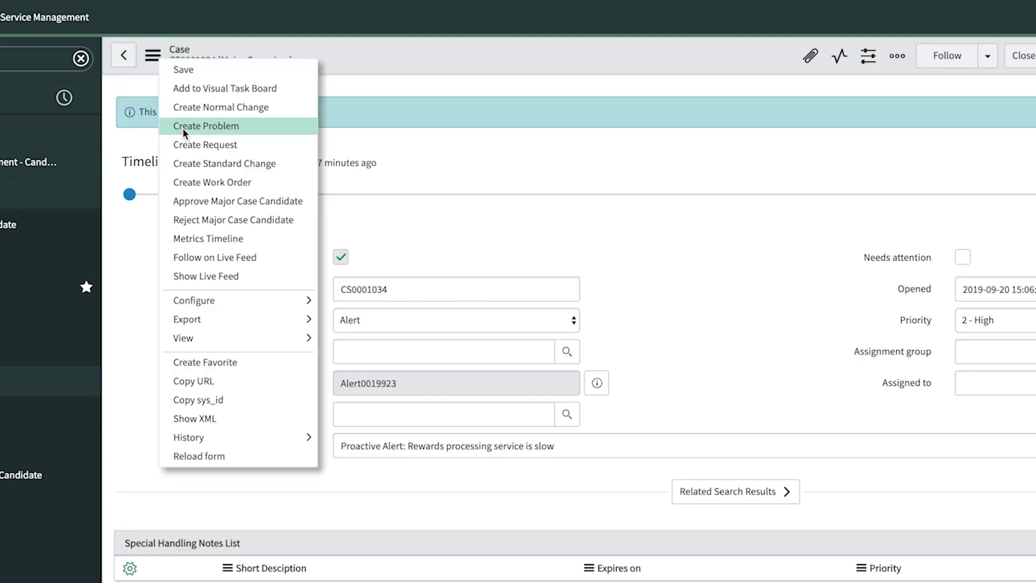
click(198, 196)
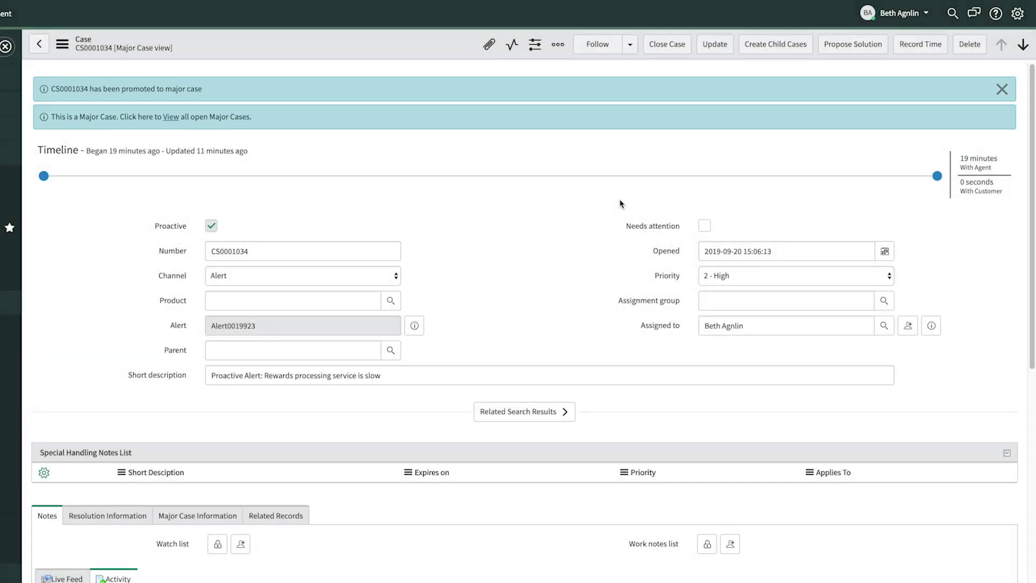
scroll(620, 178, down, 4)
- Create child cases for Boxeo and Avid Corporation and show the Child Cases list
click(223, 327)
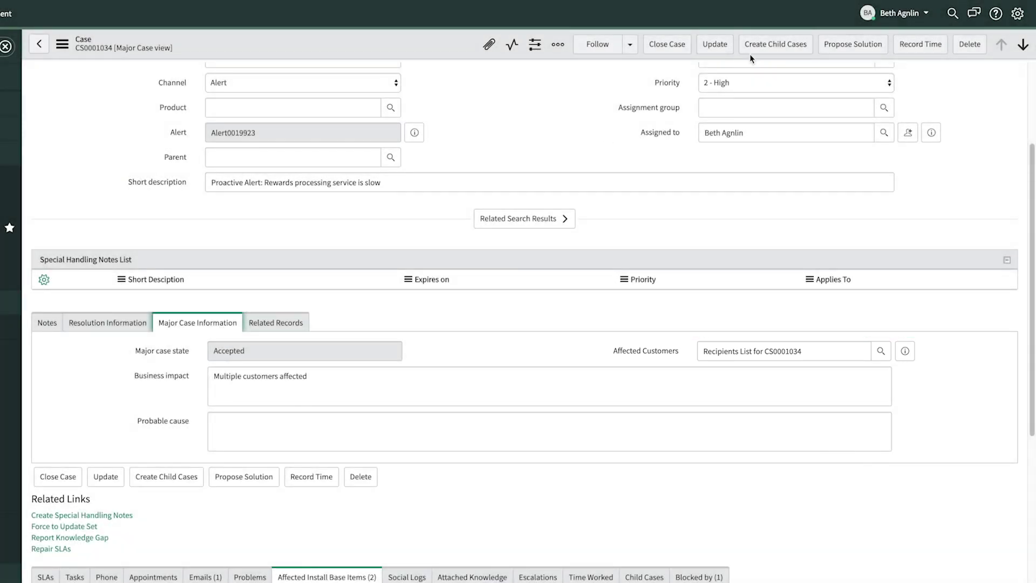
click(762, 46)
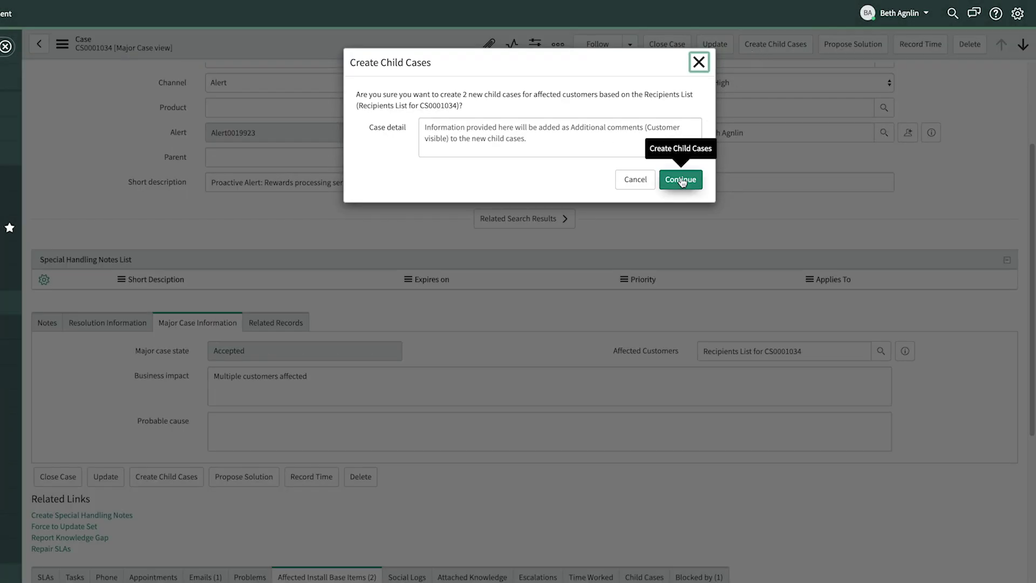
click(680, 180)
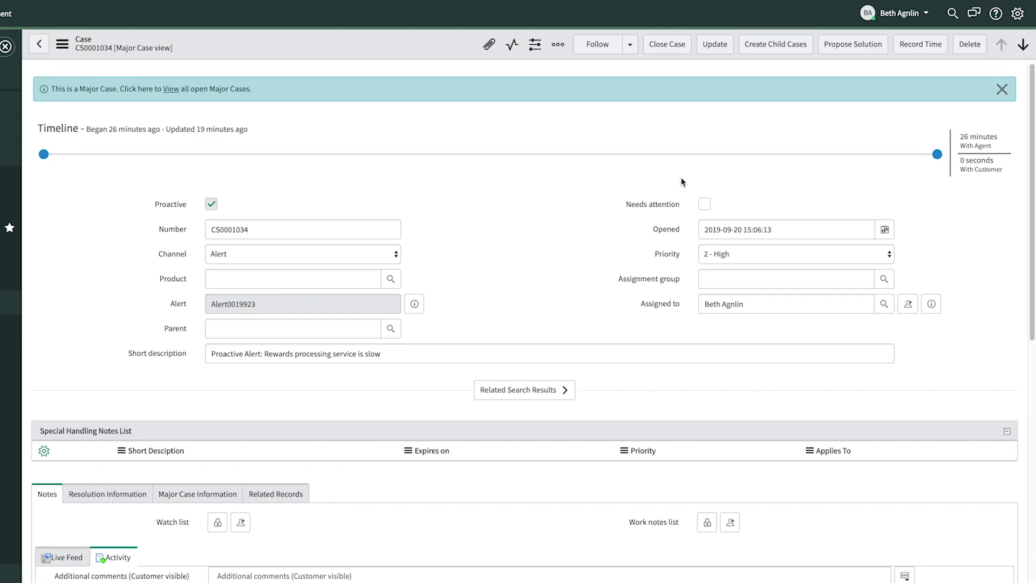
scroll(681, 182, down, 15)
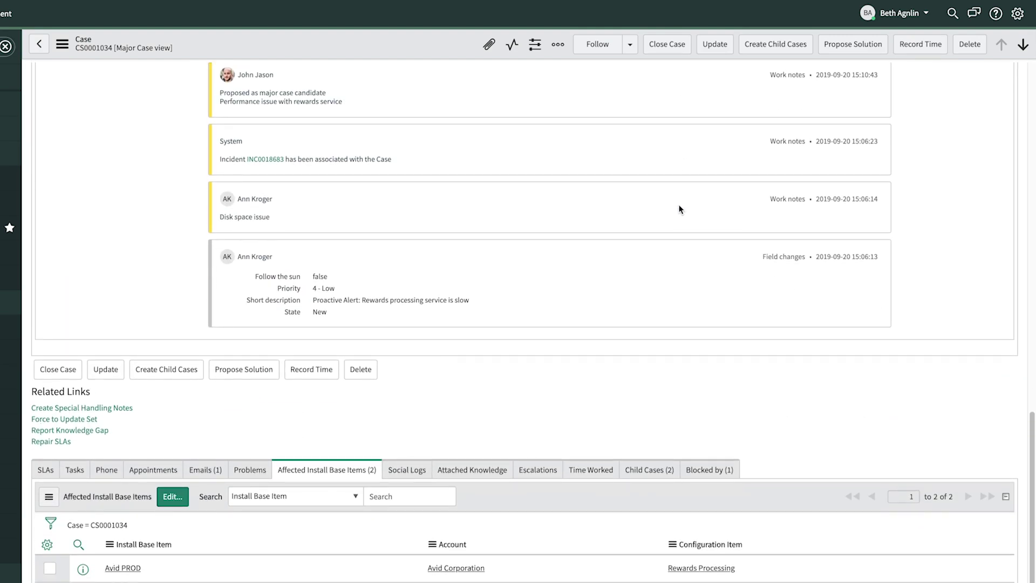
scroll(675, 270, down, 2)
click(657, 395)
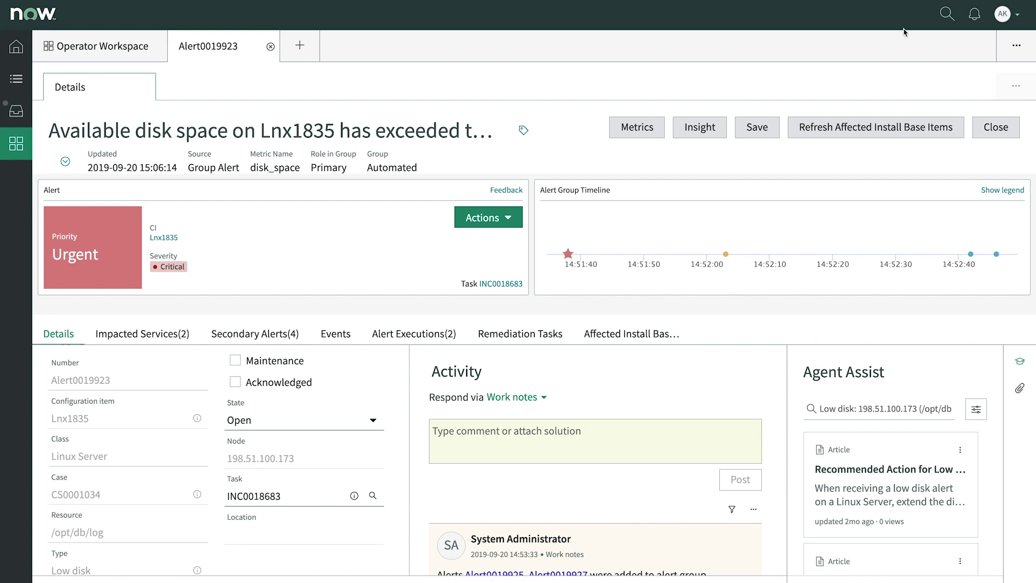
- Set INC0018683 to In Progress with comment 'Working on it. Expect an update at 5pm PST.' and save
click(354, 495)
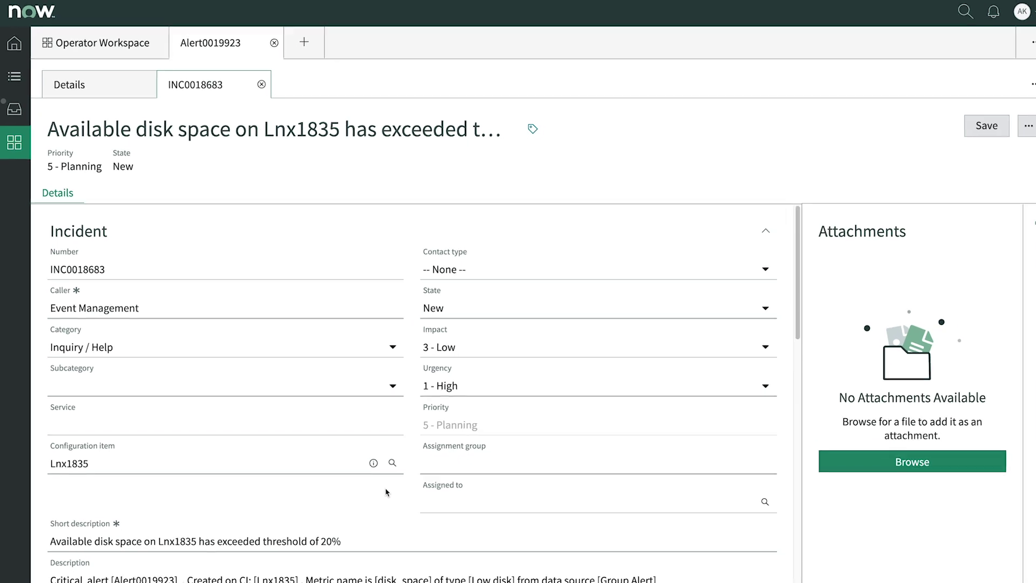
click(741, 305)
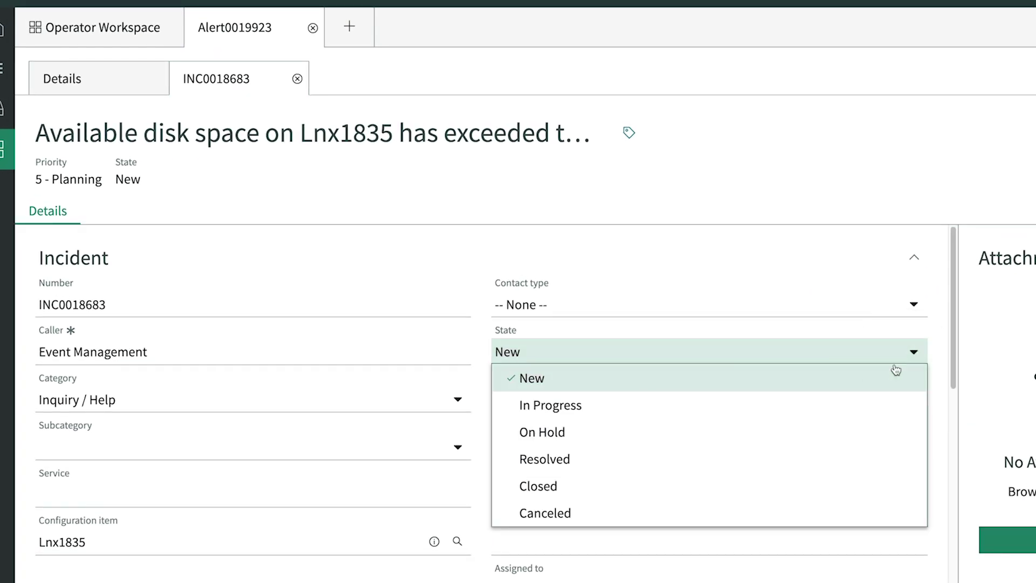
click(882, 404)
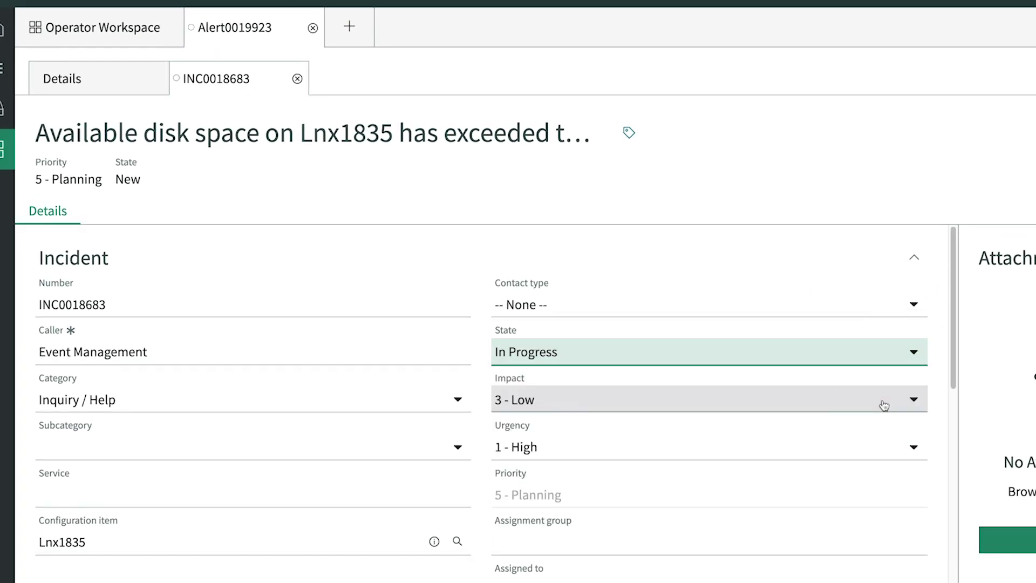
scroll(884, 405, down, 5)
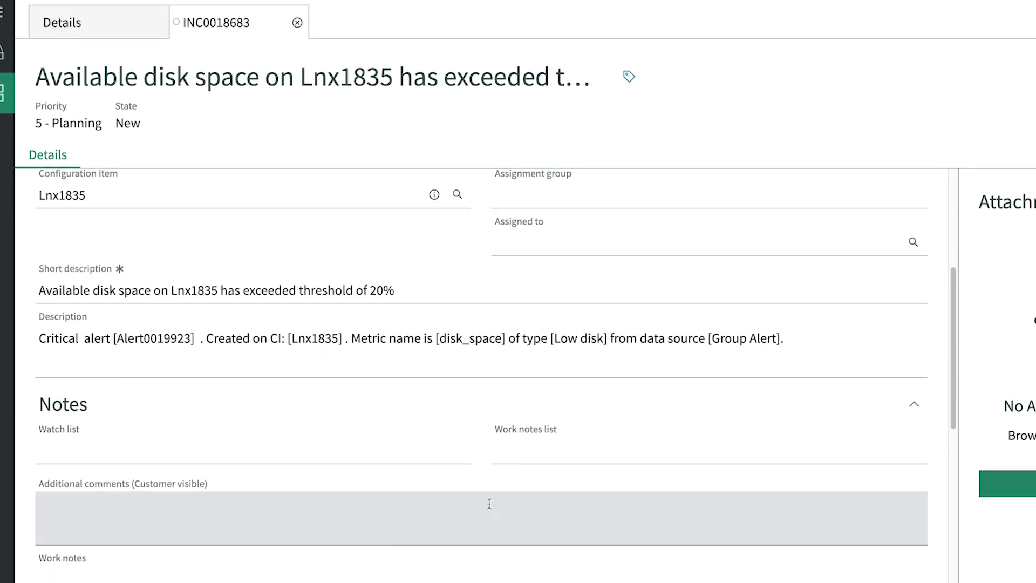
click(247, 572)
text(Working on it. Expect an update at 5pm PST.)
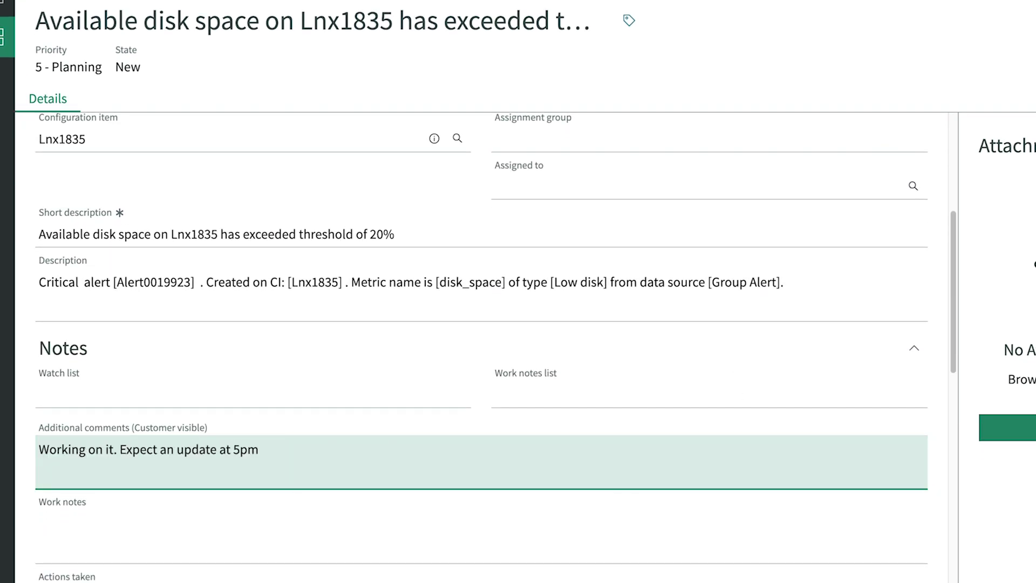
click(995, 119)
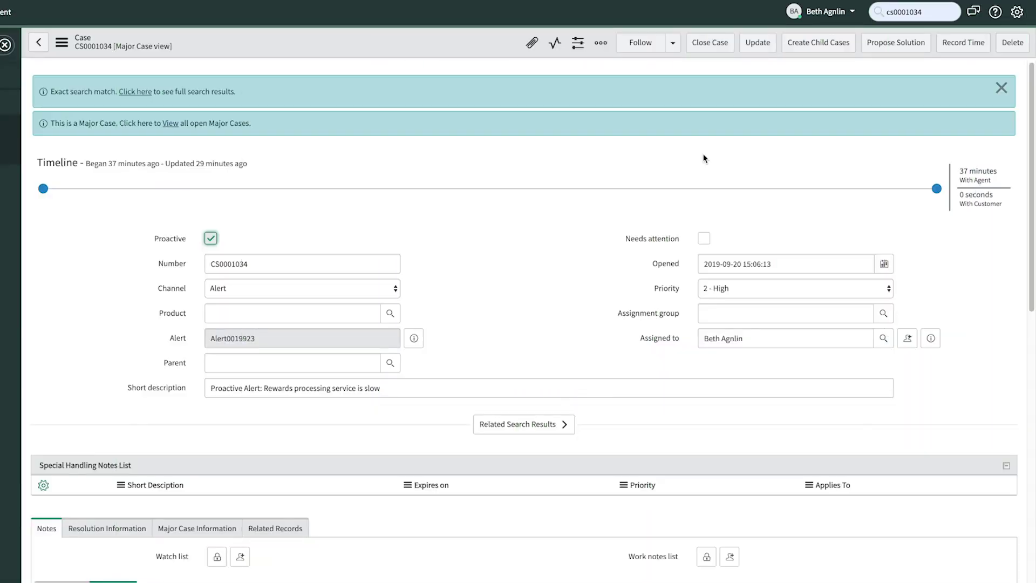
- Post 'We're working on this issue. We will provide you with an update by 5pm PST. Thank you' on CS0001034
scroll(692, 178, down, 5)
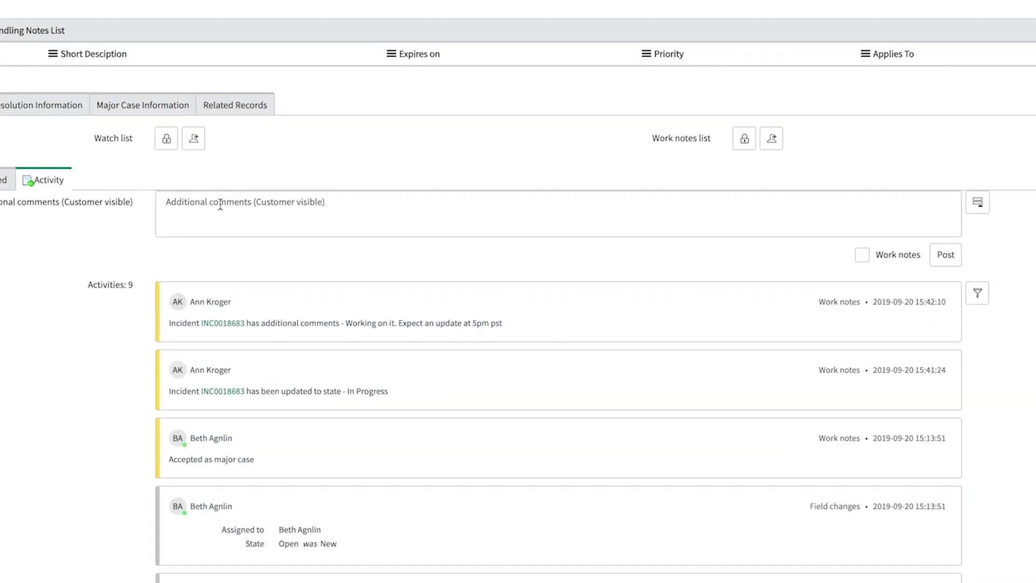
click(229, 330)
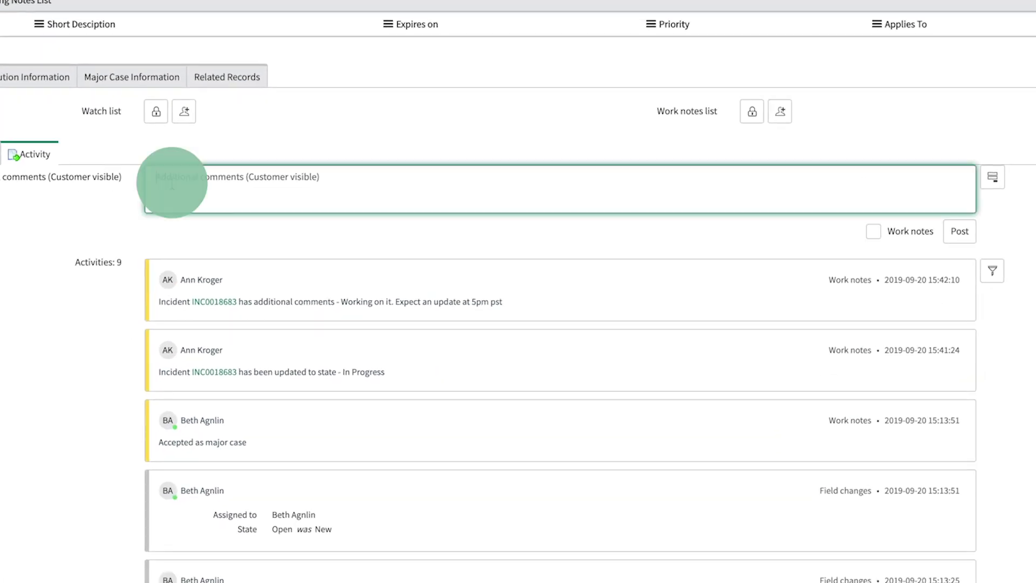
text(We're working on this issue. We will provide you with an update by 5pm PST)
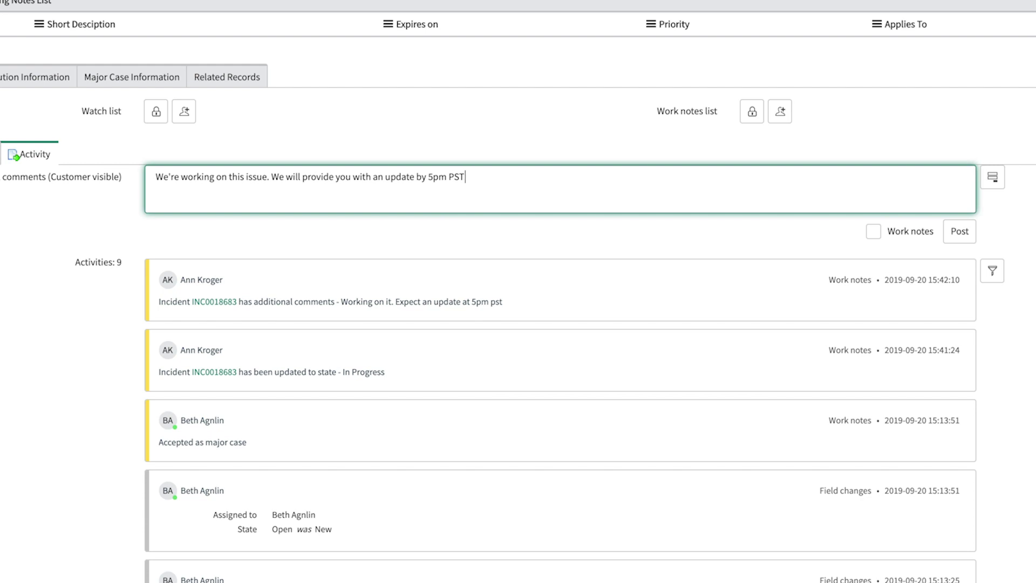
text(. Thank you.)
click(959, 231)
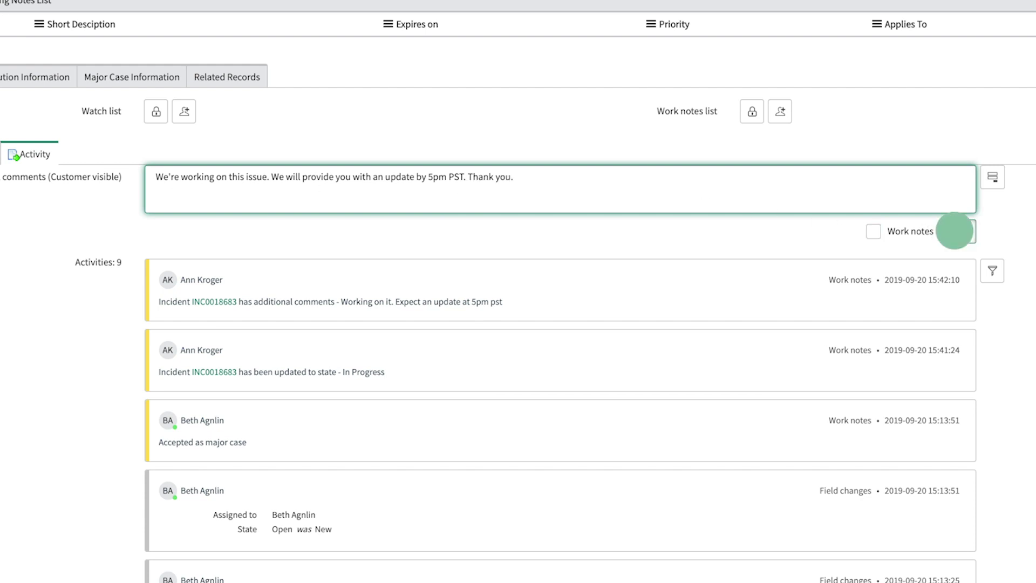